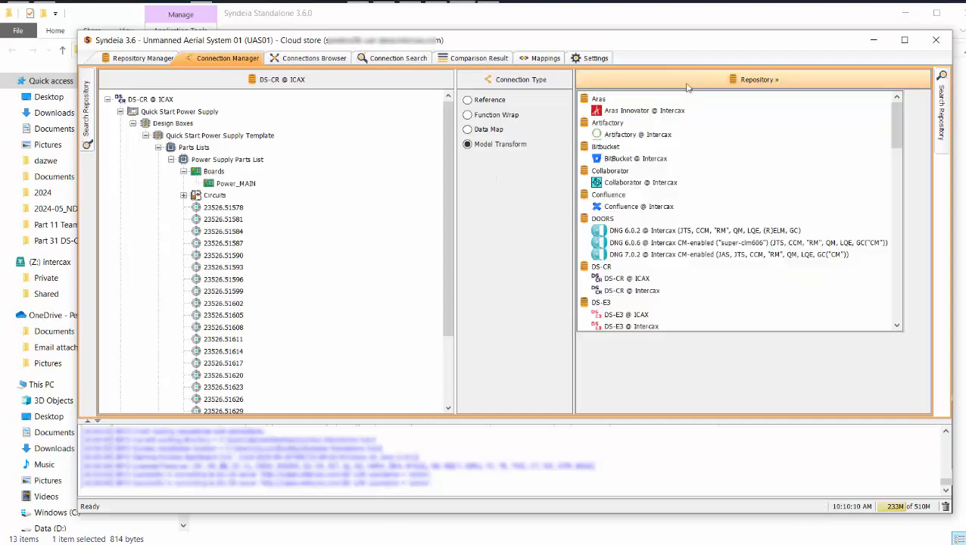
Load the Jama @ Intercax repository as the second repository and expand Unmanned Aerial Vehicle > Tests > UAV Test Cases
scroll(698, 230, "down", 4)
scroll(698, 230, "down", 3)
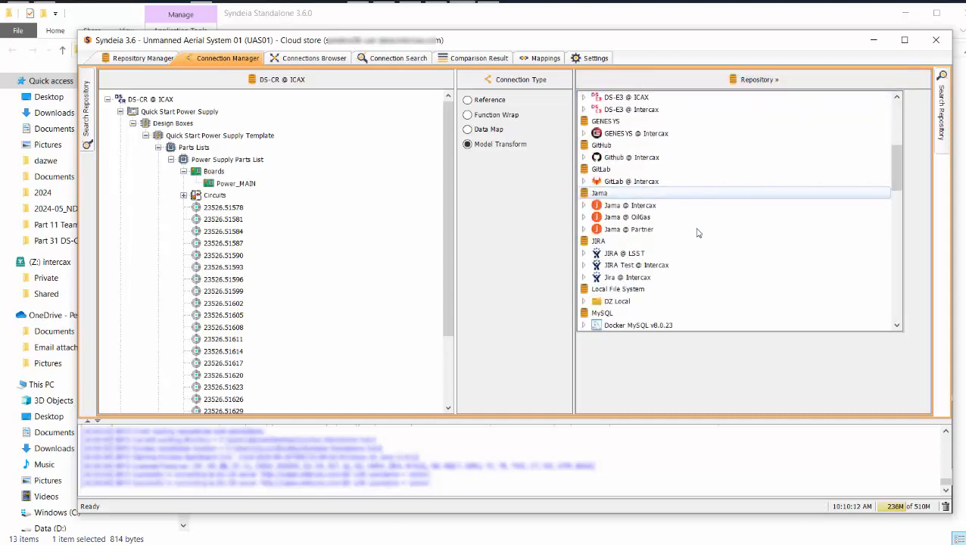
left_click(627, 206)
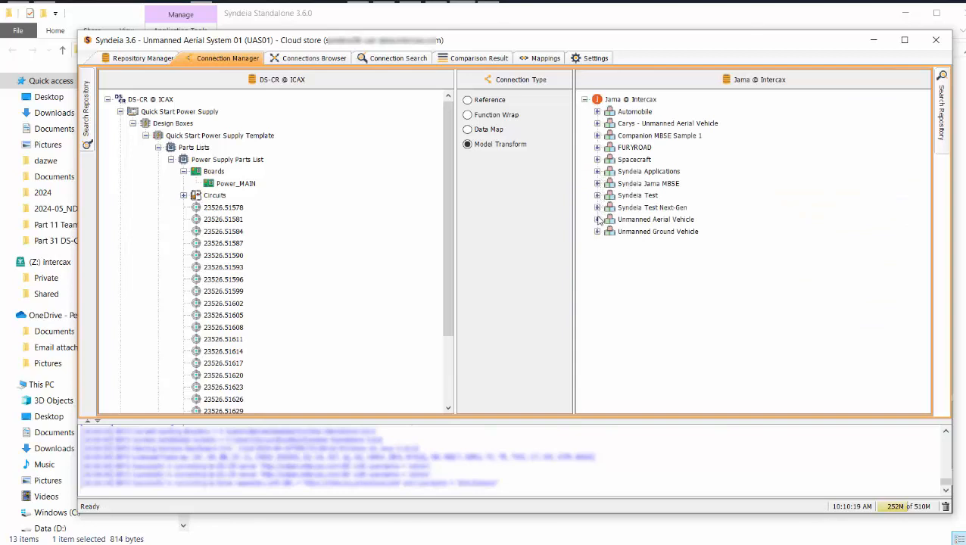
left_click(597, 219)
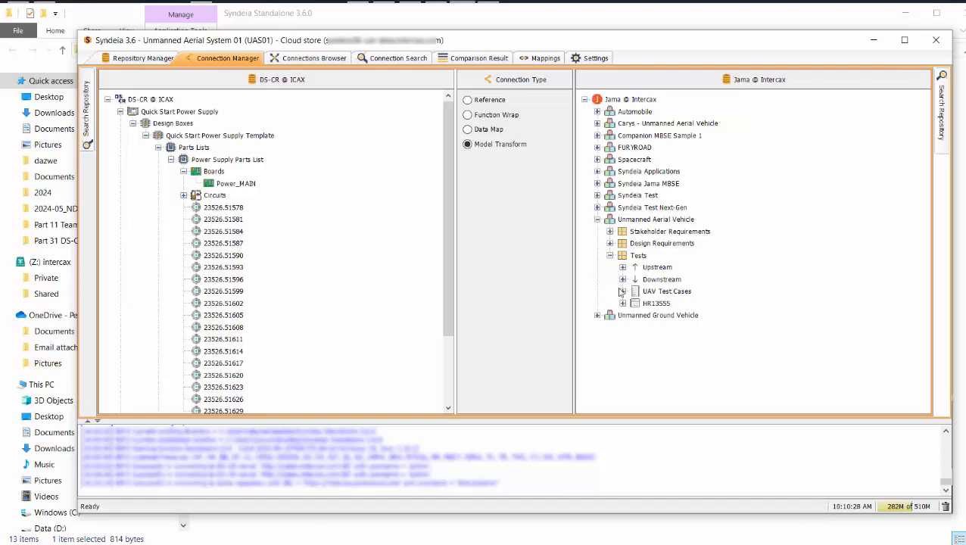
left_click(621, 292)
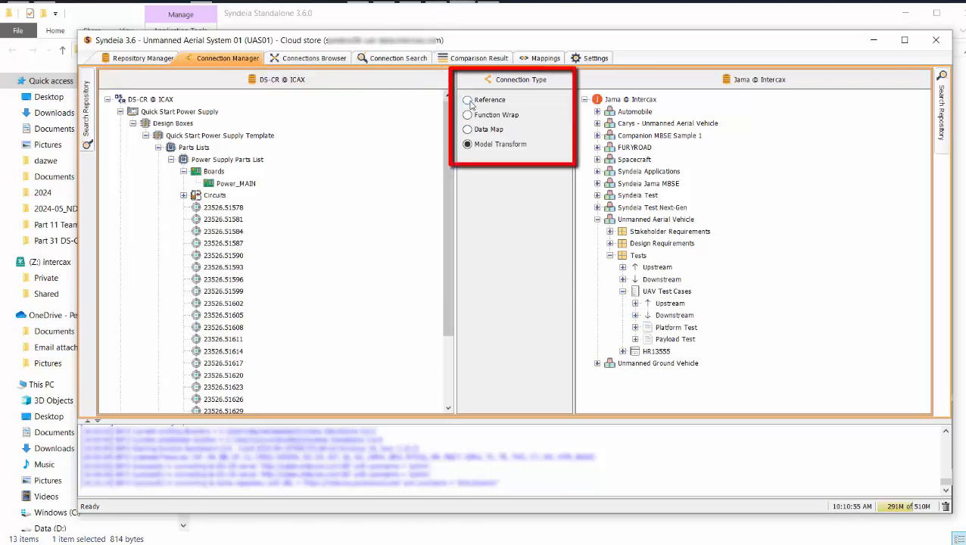
Create a Reference connection from the Jama Payload Test case to the Power_MAIN board
left_click(467, 100)
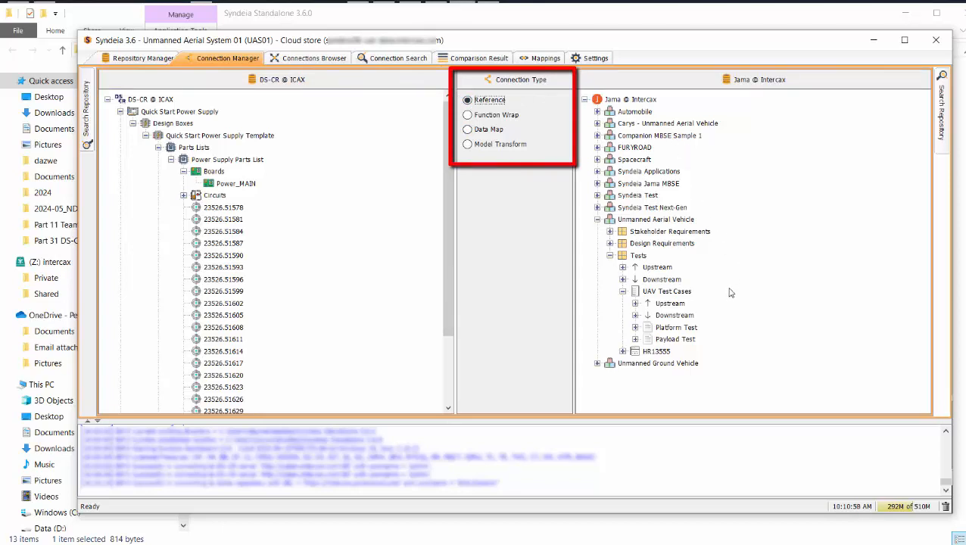
left_click(682, 340)
left_click_drag(681, 340, 253, 186)
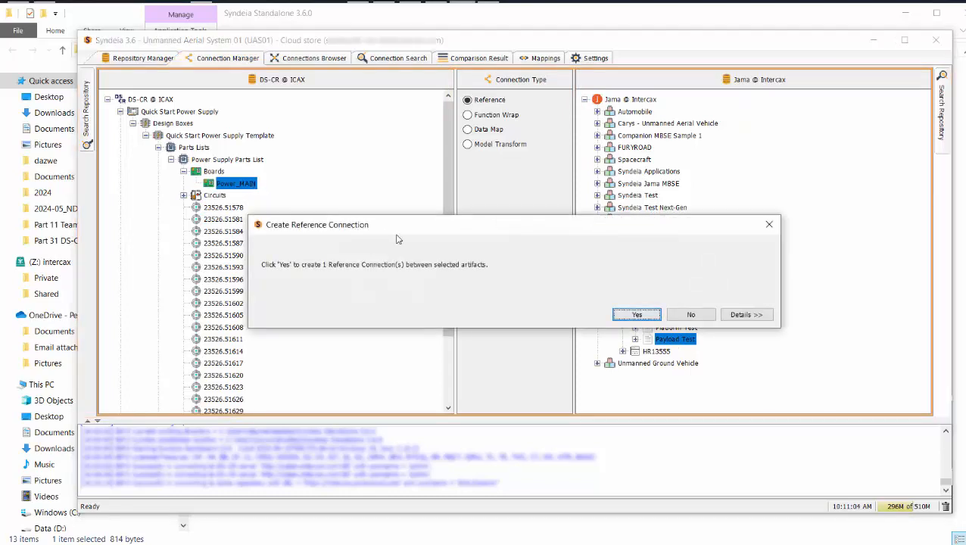
left_click(622, 314)
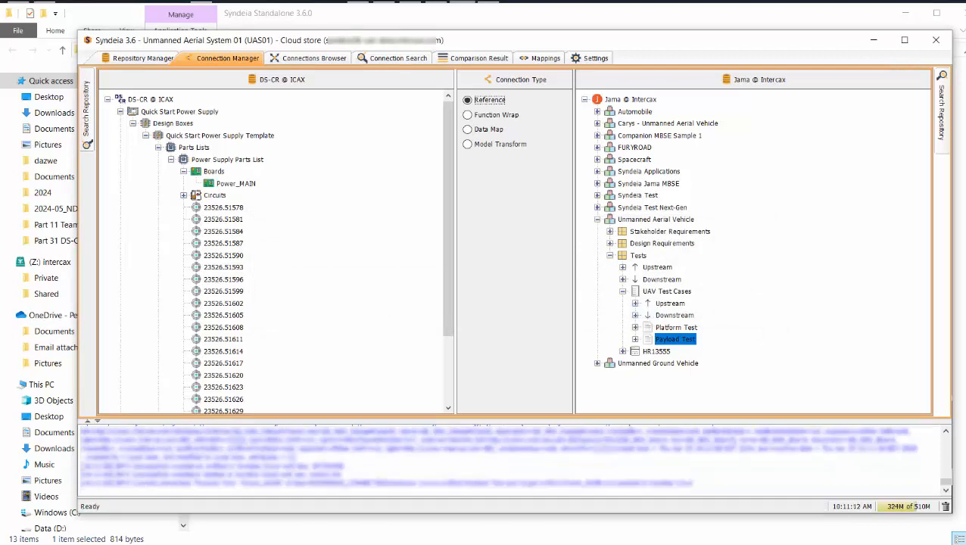
Replace the Jama repository with Jira @ Intercax and expand the Unmanned Aerial Vehicle (UAV) project's issues under Reported by me
left_click(639, 79)
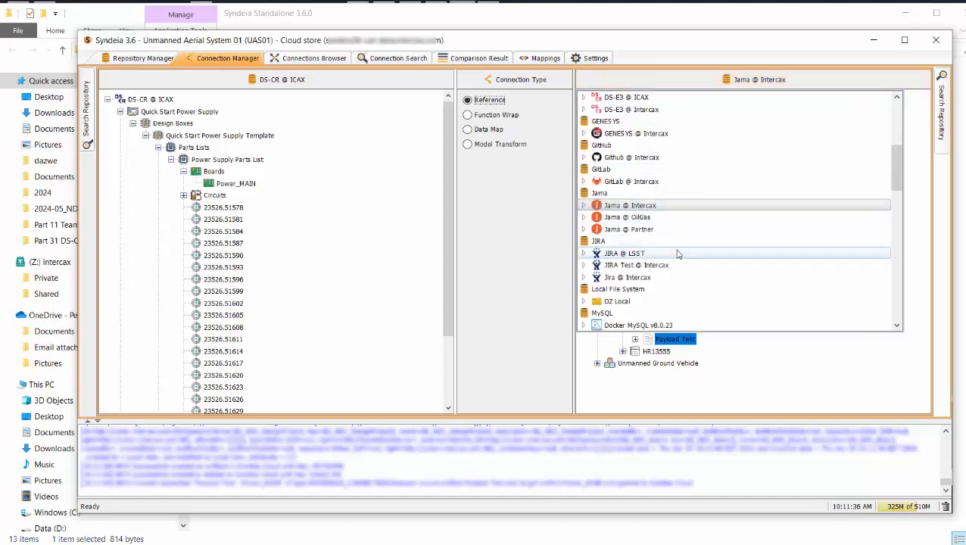
left_click(644, 279)
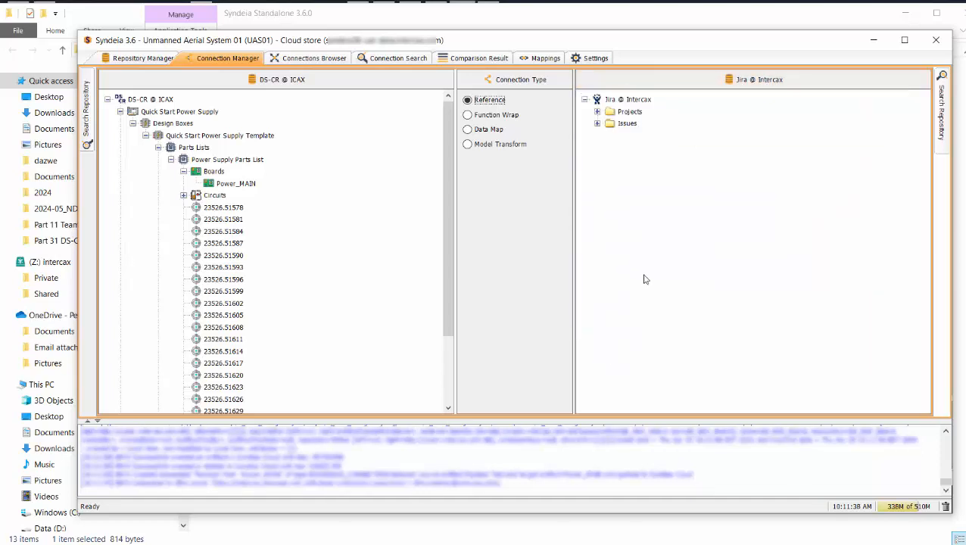
left_click(598, 112)
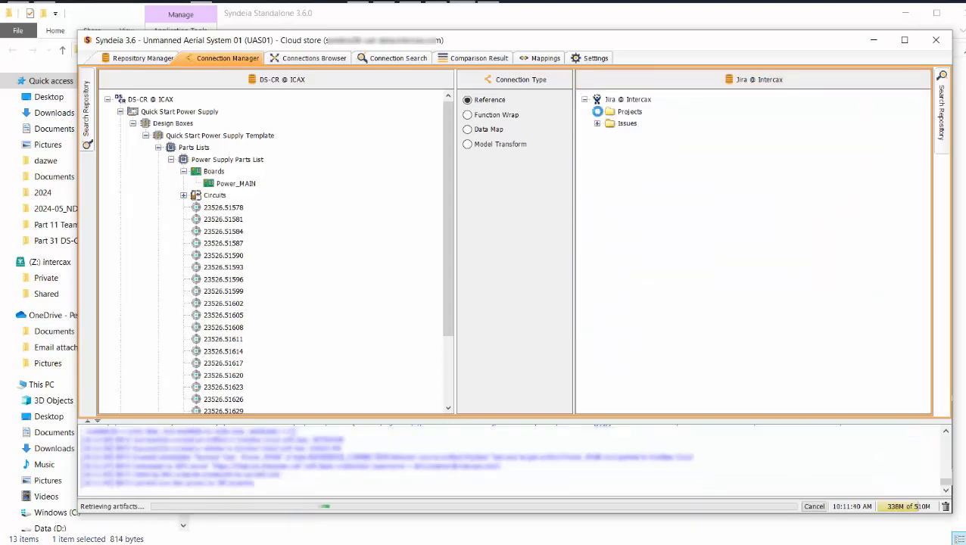
scroll(759, 203, "down", 1)
scroll(771, 205, "down", 4)
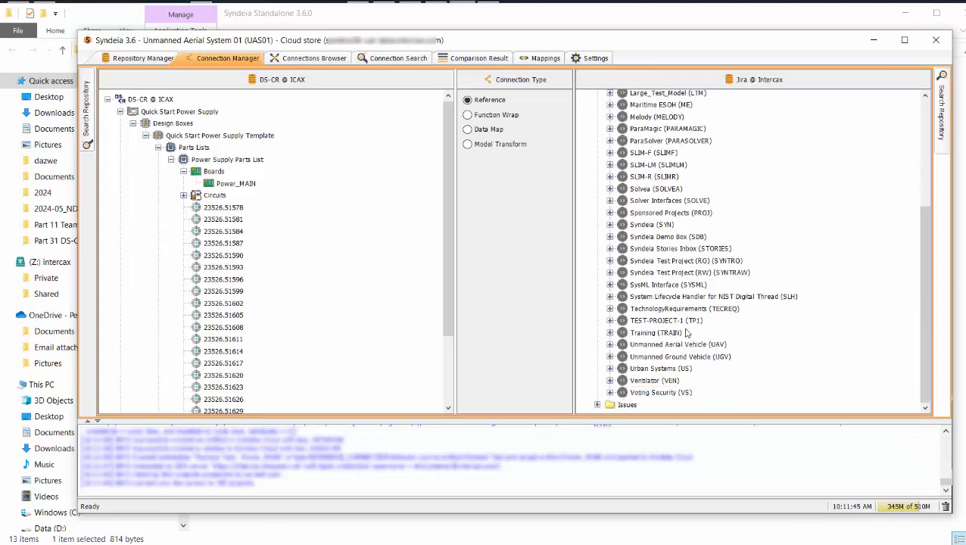
left_click(610, 345)
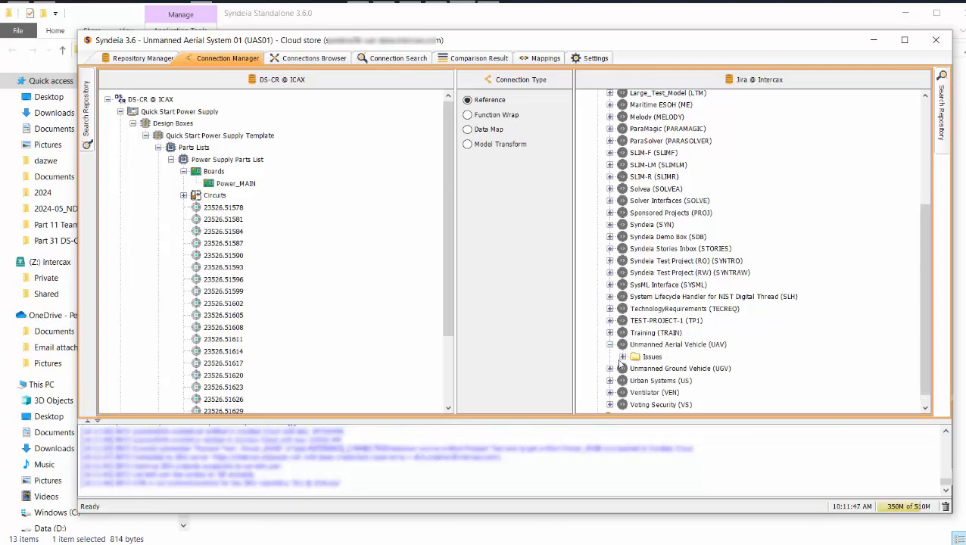
left_click(622, 356)
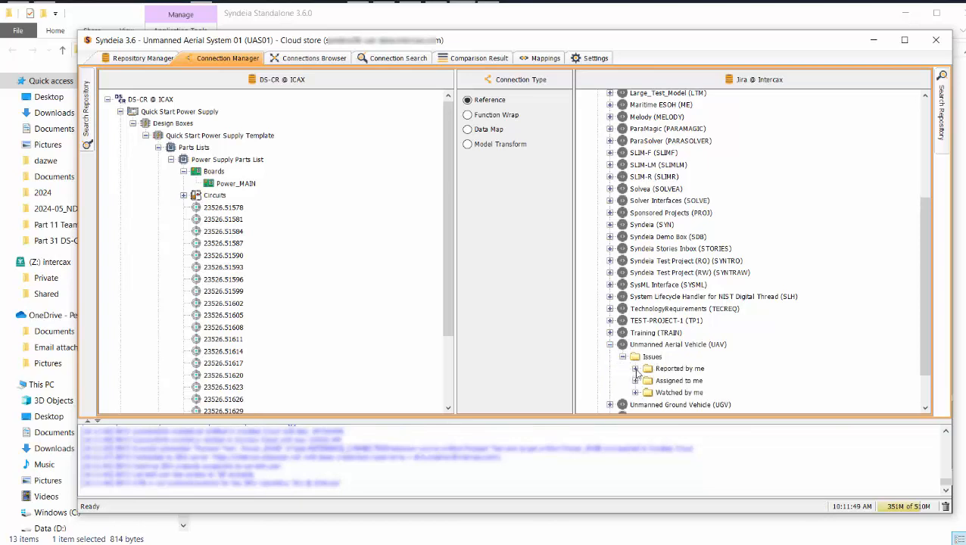
left_click(635, 368)
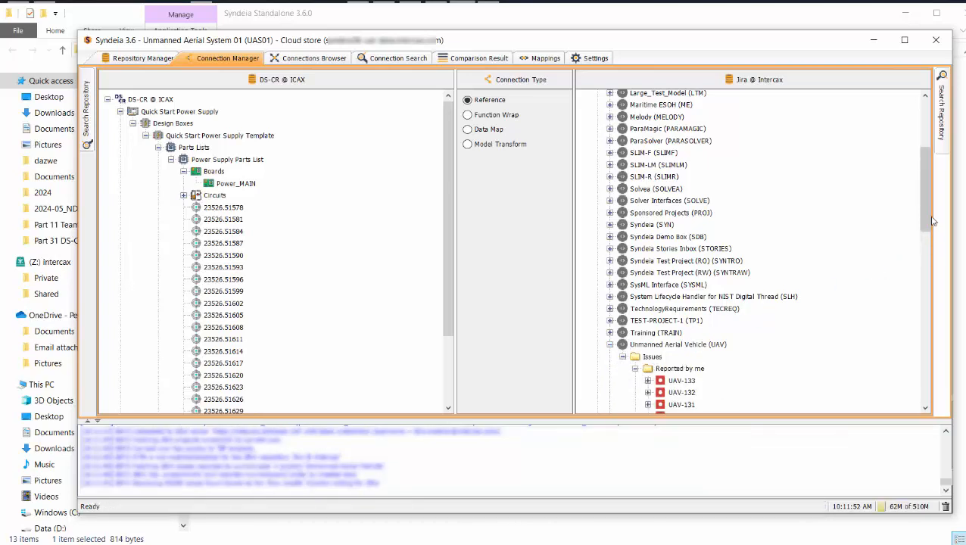
Create a Reference connection from the Power_MAIN board to the Jira issue UAV-77
left_click_drag(933, 220, 934, 378)
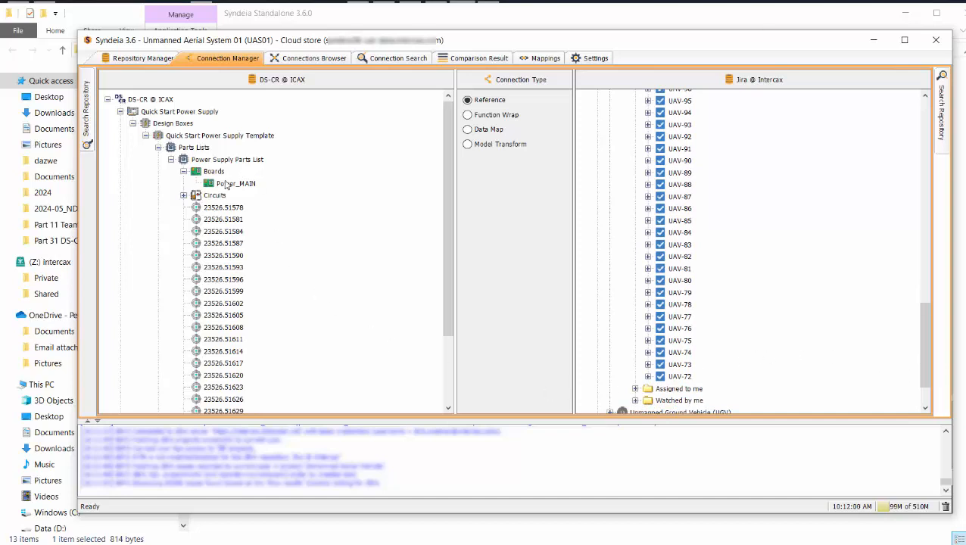
left_click_drag(227, 184, 673, 318)
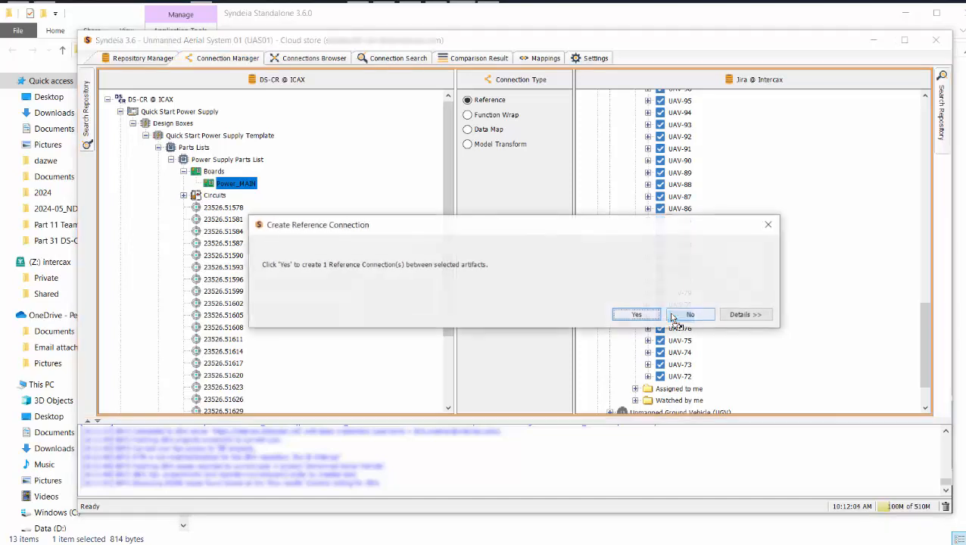
left_click(636, 314)
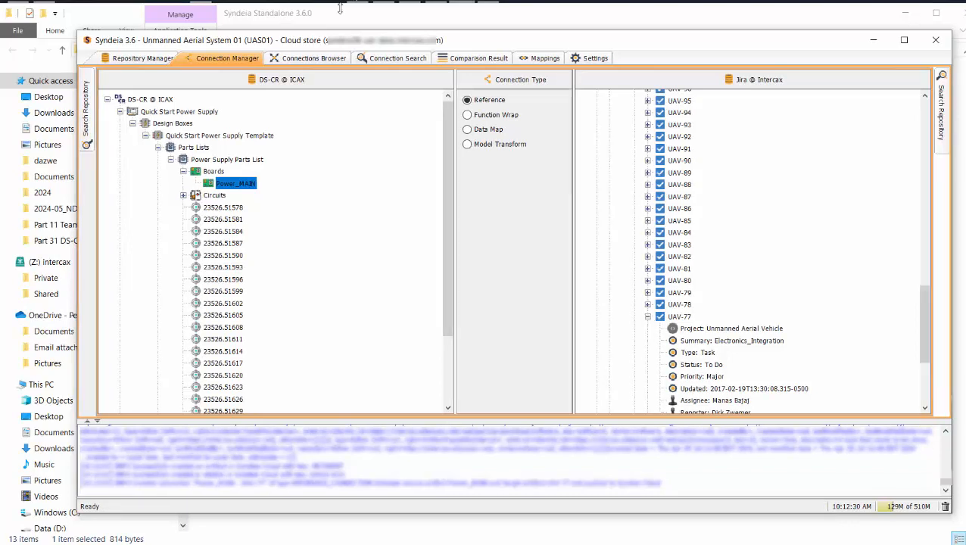
Load the DS-CR @ ICAX repository in the Connections Browser and expand its root
left_click(316, 60)
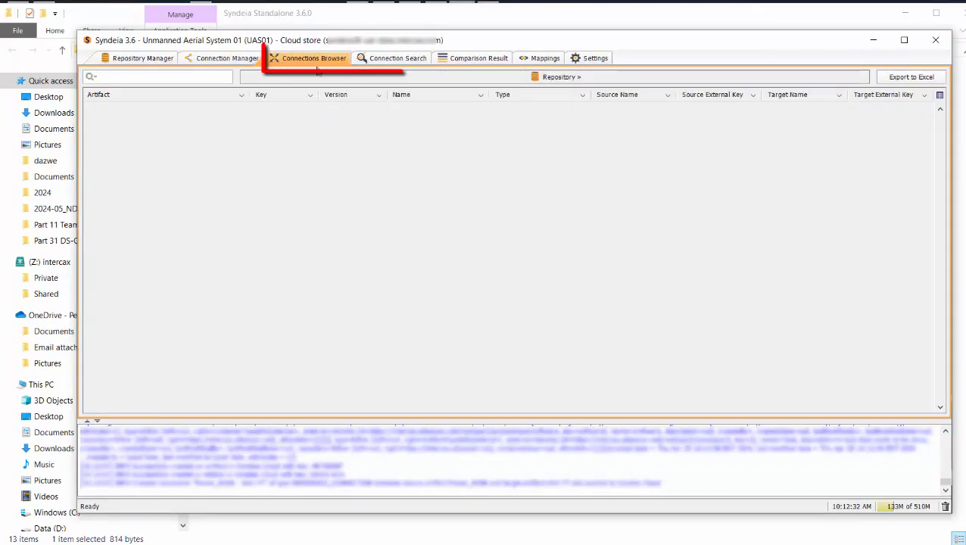
left_click(326, 78)
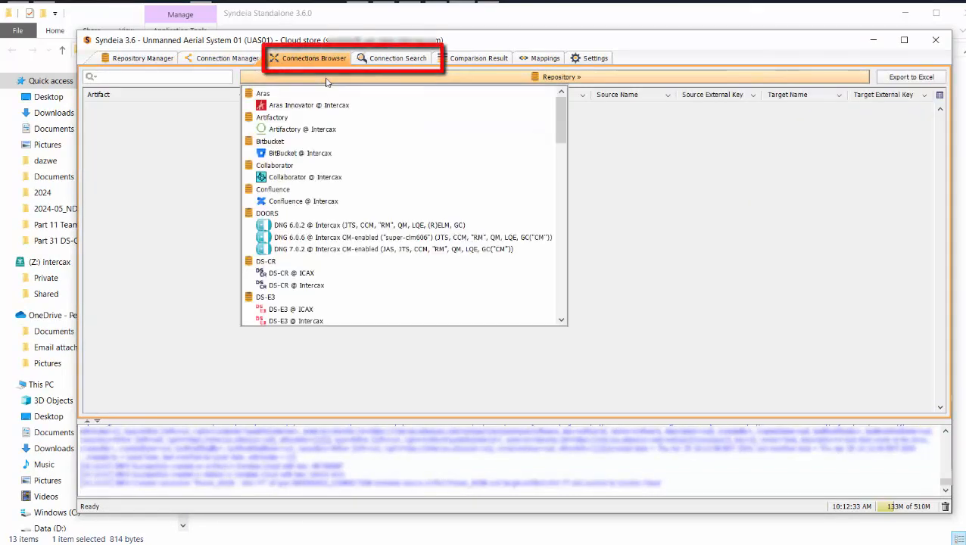
left_click(308, 276)
left_click(88, 110)
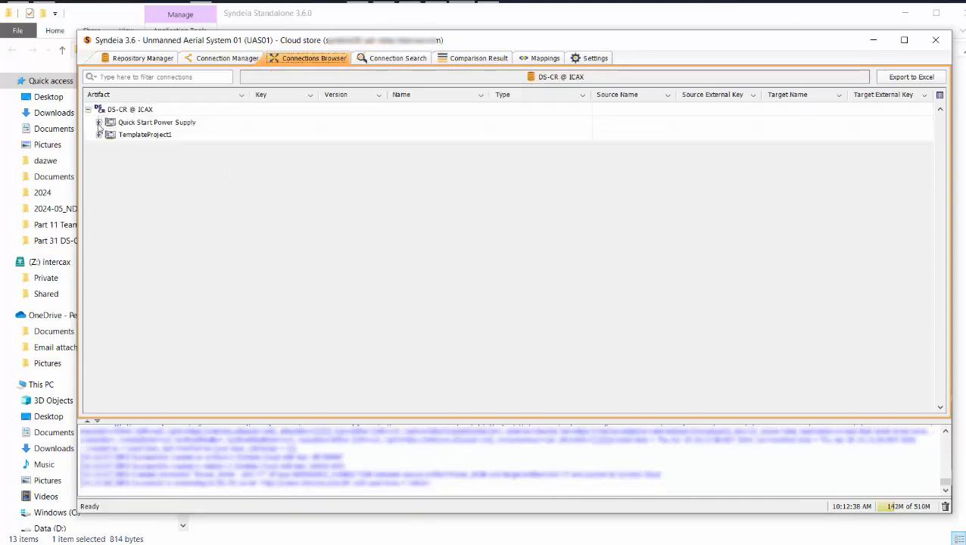
Expand Quick Start Power Supply through Design Boxes, Quick Start Power Supply Template and Power Supply Parts List to the Power_MAIN board's connections
left_click(98, 123)
left_click(108, 136)
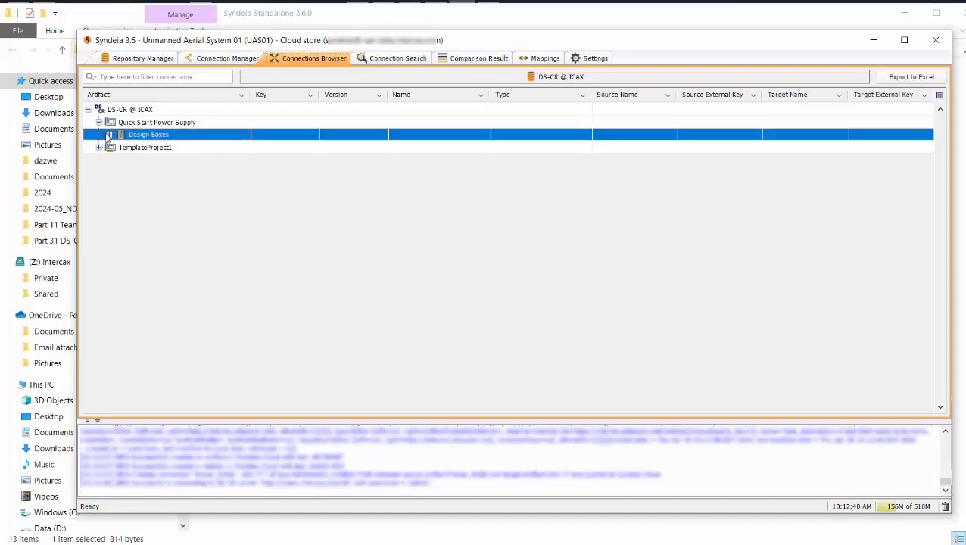
left_click(109, 135)
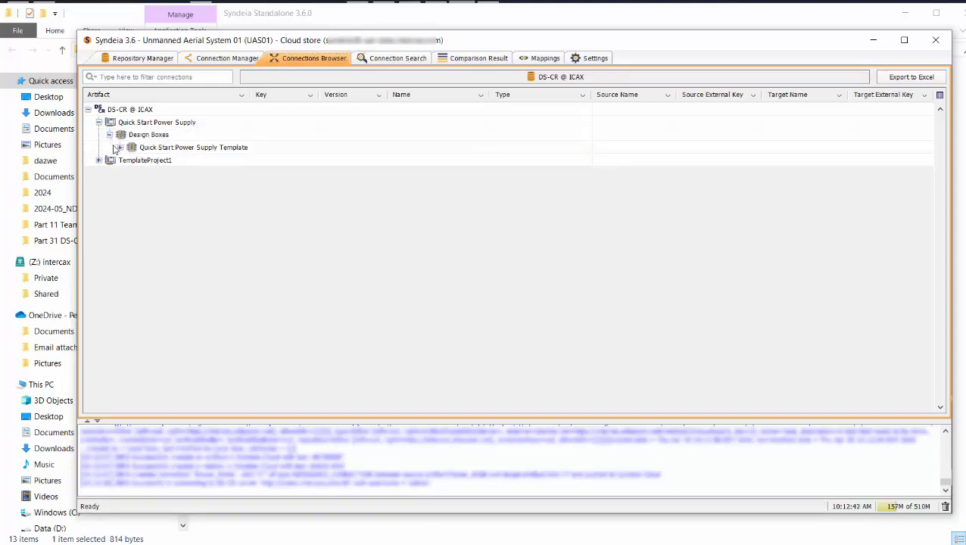
left_click(120, 148)
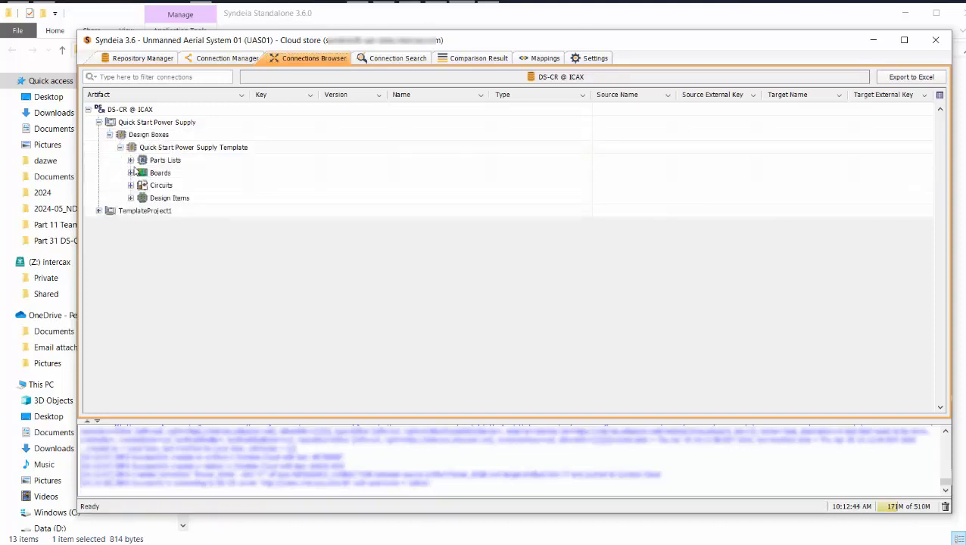
left_click(132, 161)
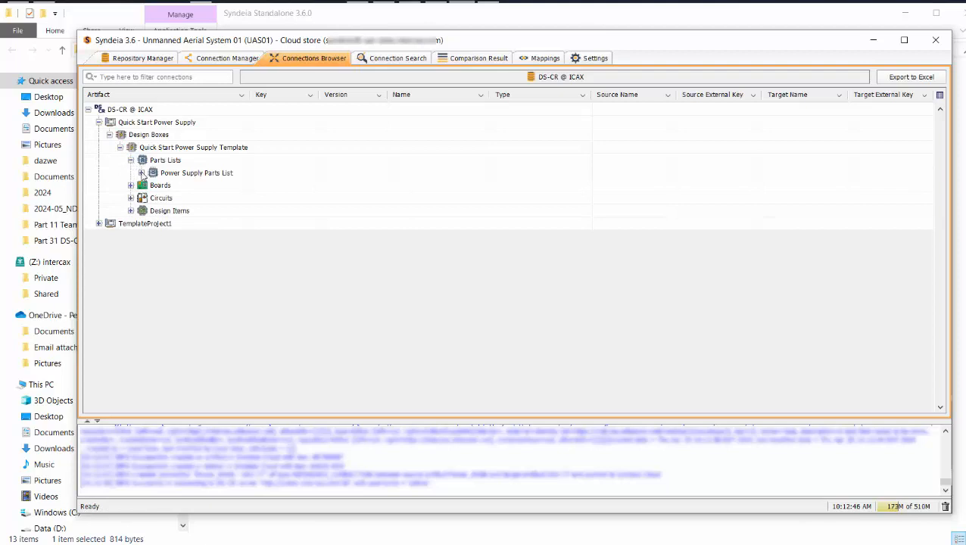
left_click(141, 173)
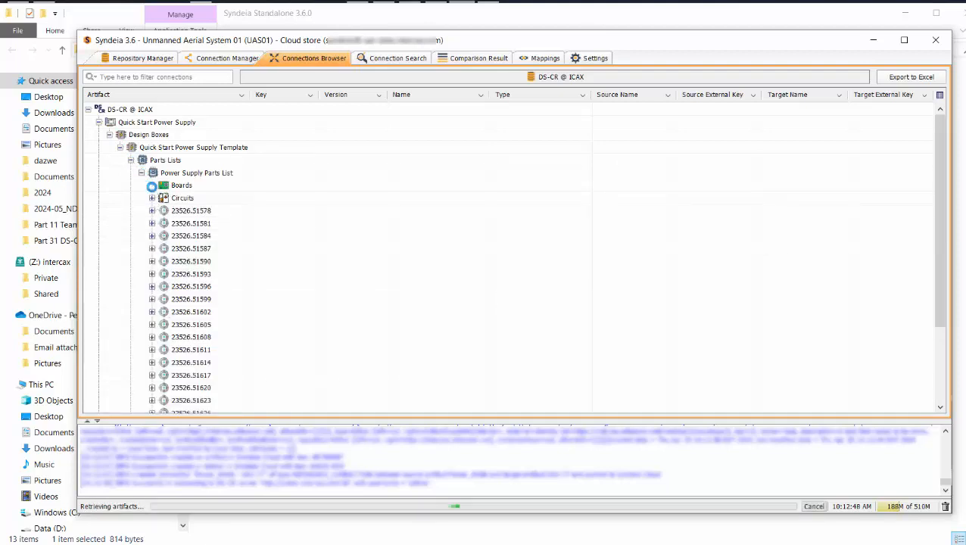
left_click(151, 186)
left_click(162, 198)
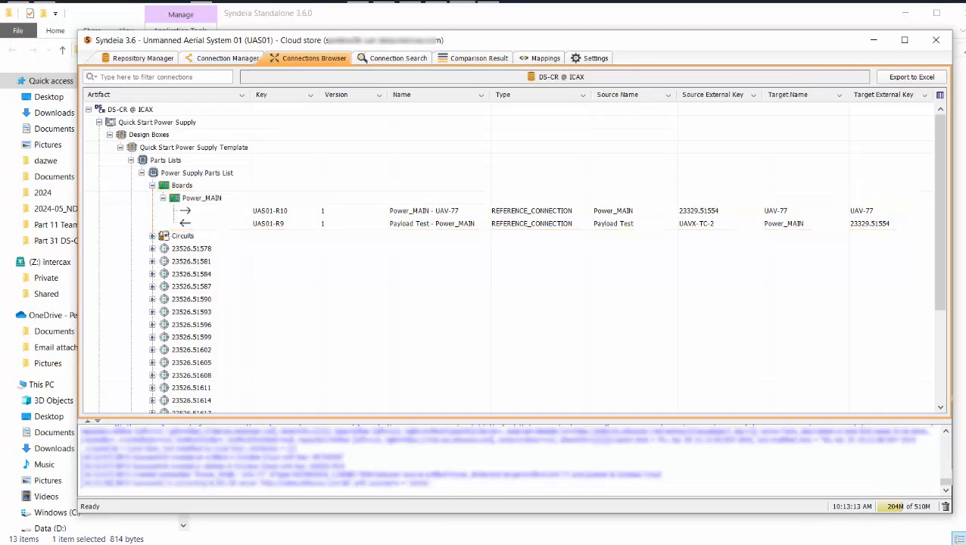
Compare source and target of the Payload Test - Power_MAIN connection
right_click(346, 228)
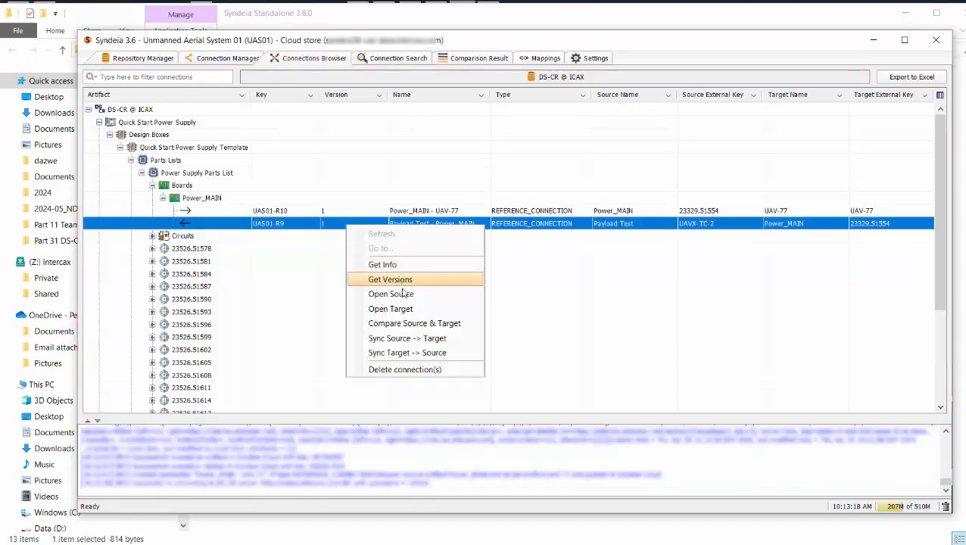
left_click(405, 323)
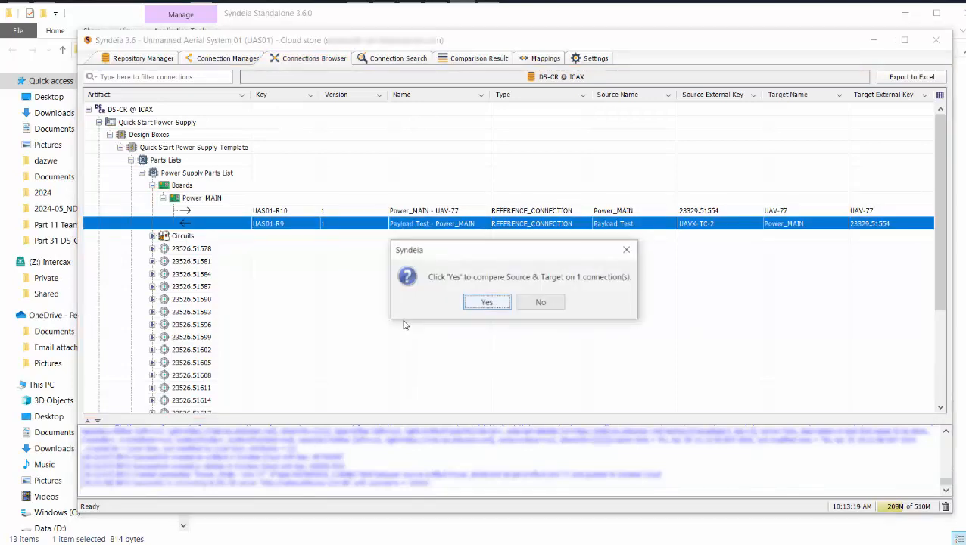
left_click(488, 303)
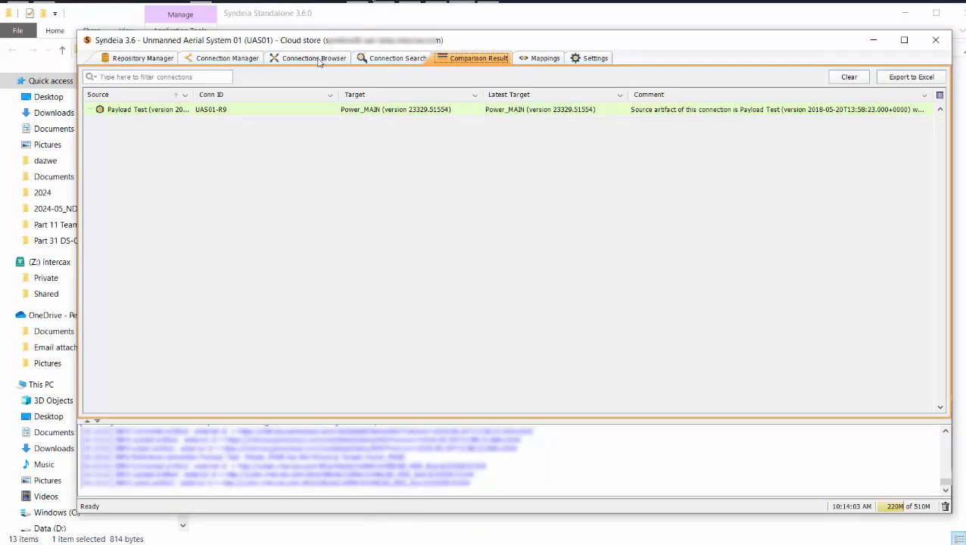
Return to the Connections Browser and open the source artifact of the Payload Test - Power_MAIN connection in Jama
left_click(319, 59)
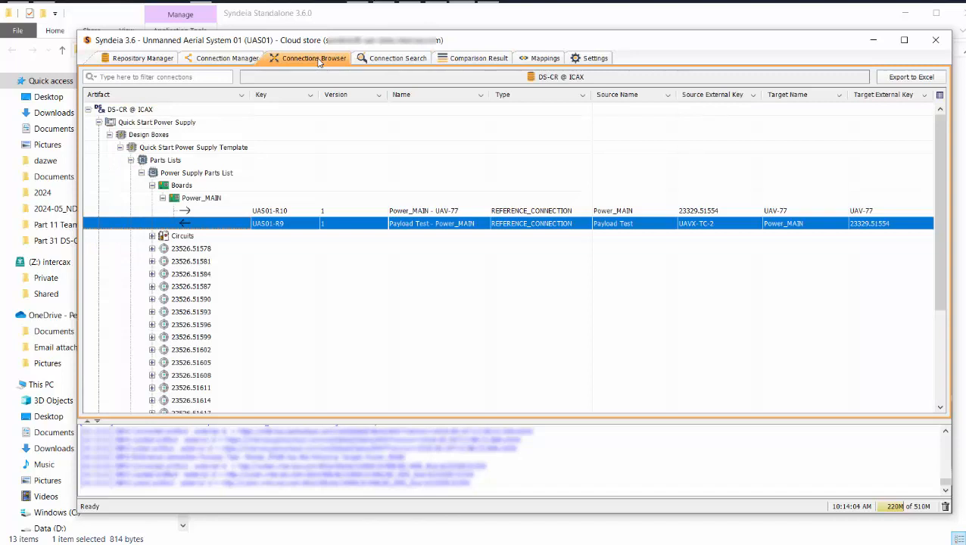
right_click(405, 229)
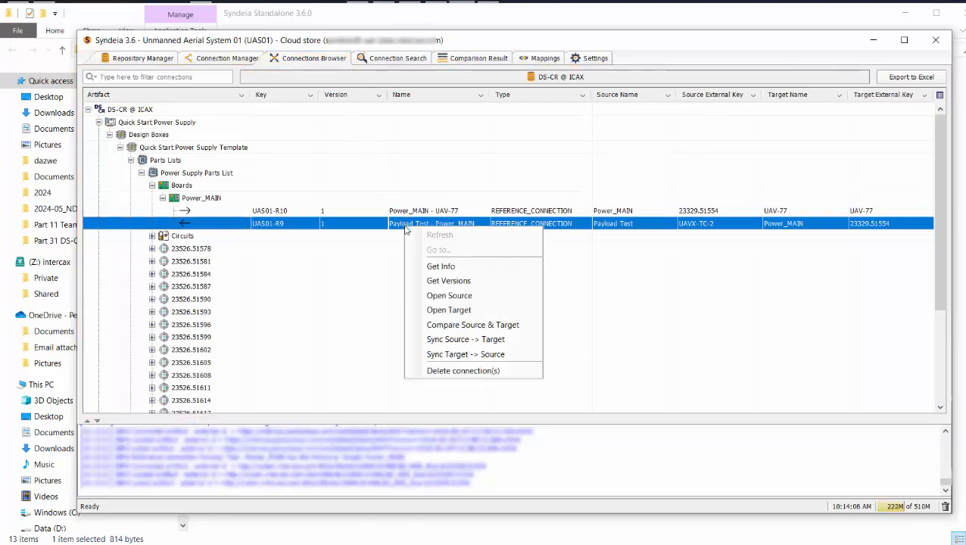
left_click(449, 299)
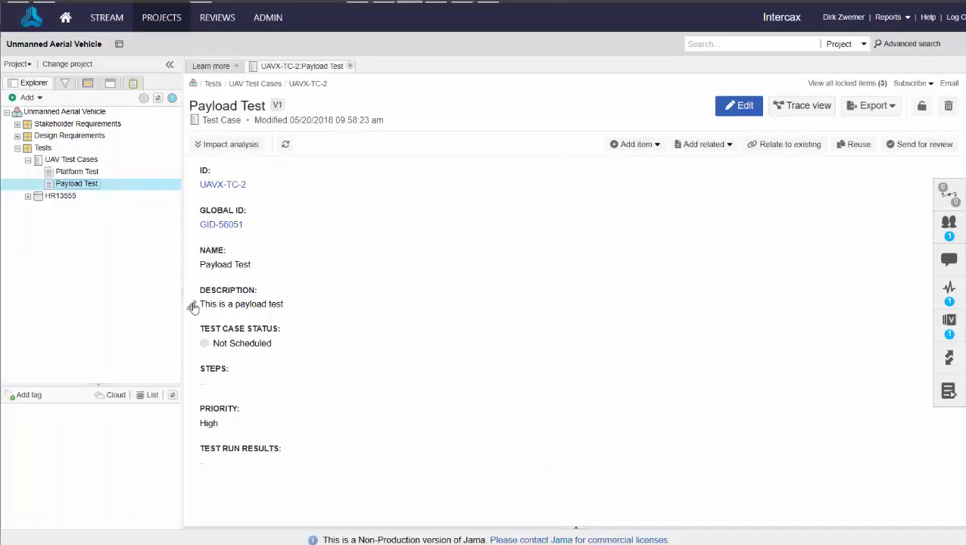
Change the Payload Test description to "This is a payload test for Power Main board" and save the test case
left_click(287, 302)
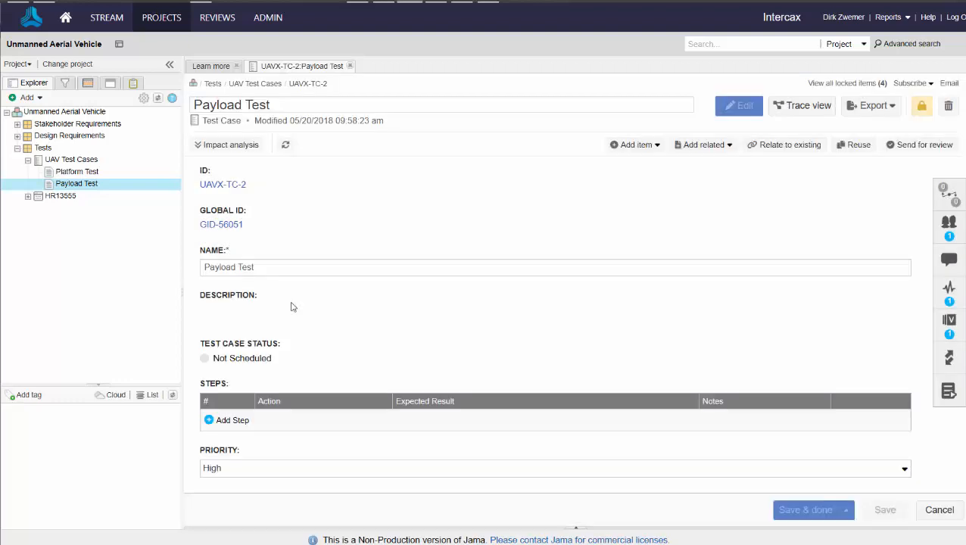
left_click(297, 363)
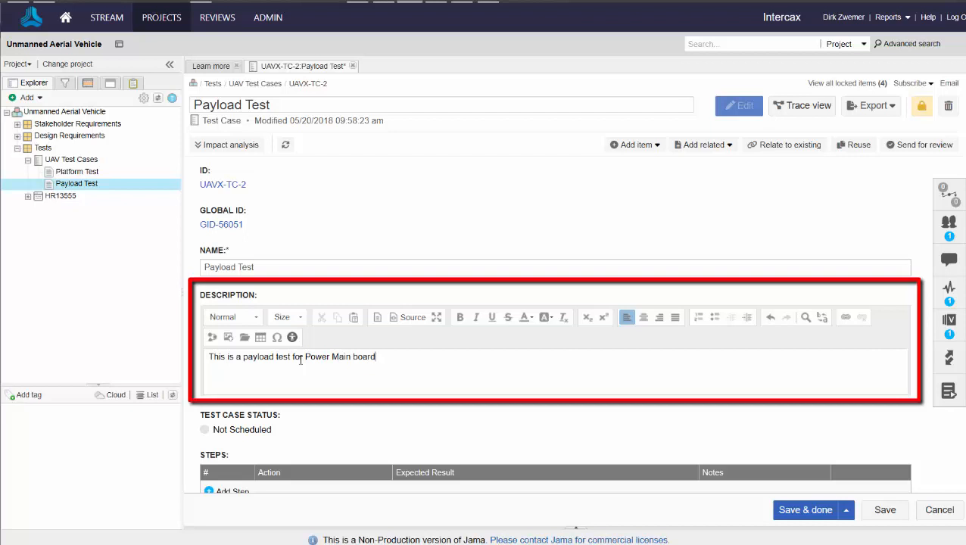
left_click(784, 513)
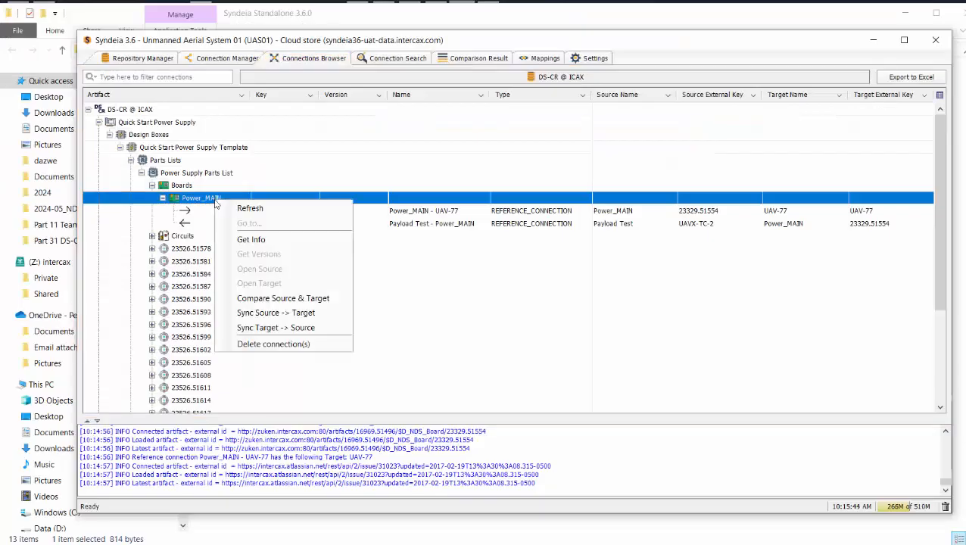
In Syndeia, compare source and target for all connections of the Power_MAIN board
left_click(304, 299)
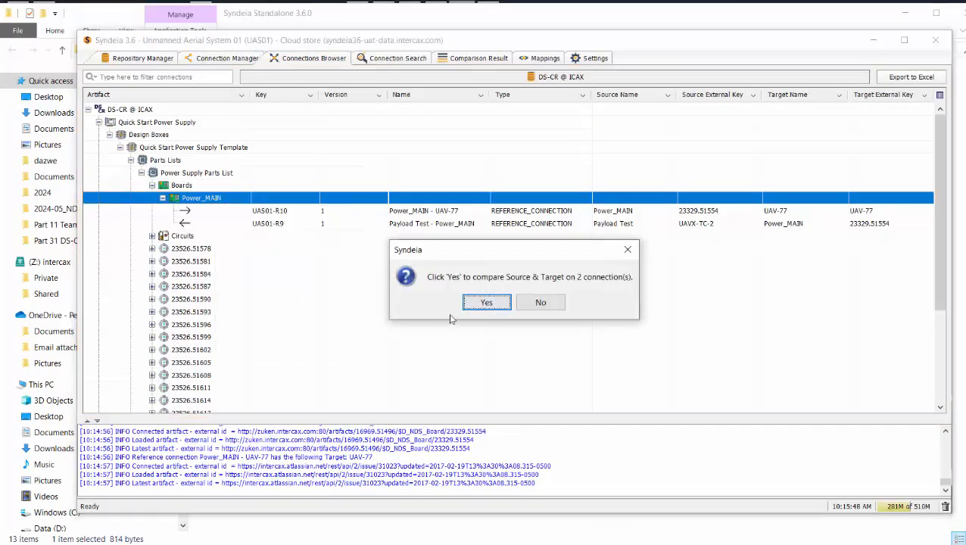
left_click(476, 310)
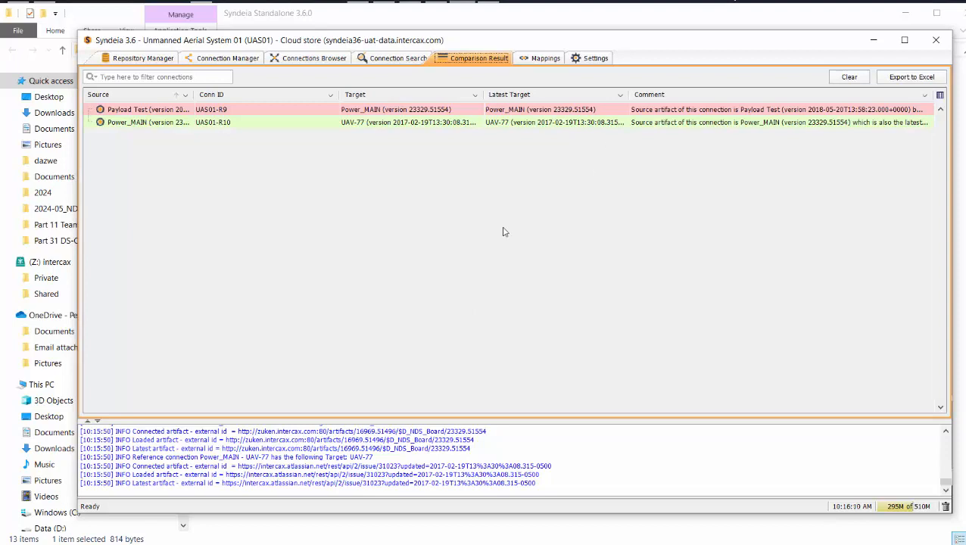
Sync source to target for the Payload Test to Power_MAIN connection in the comparison results
right_click(430, 110)
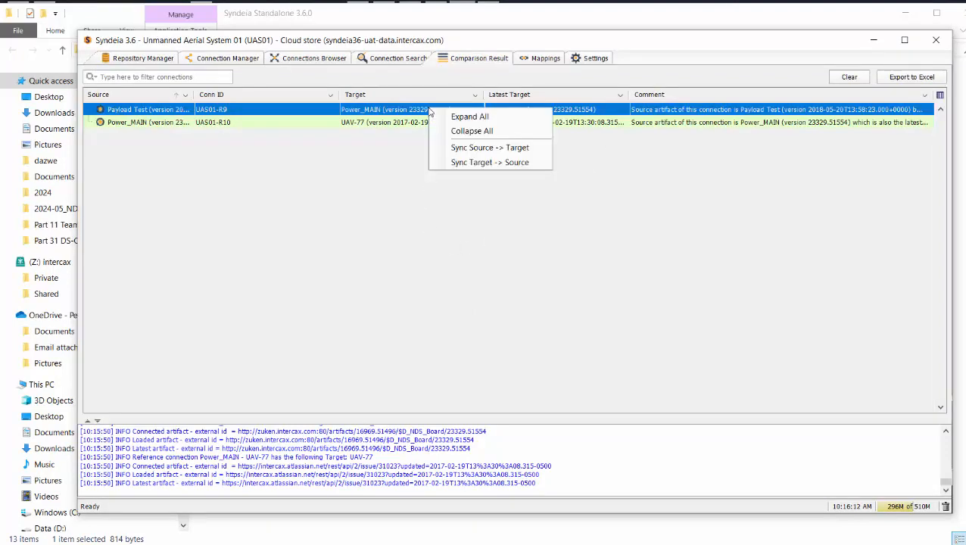
left_click(490, 148)
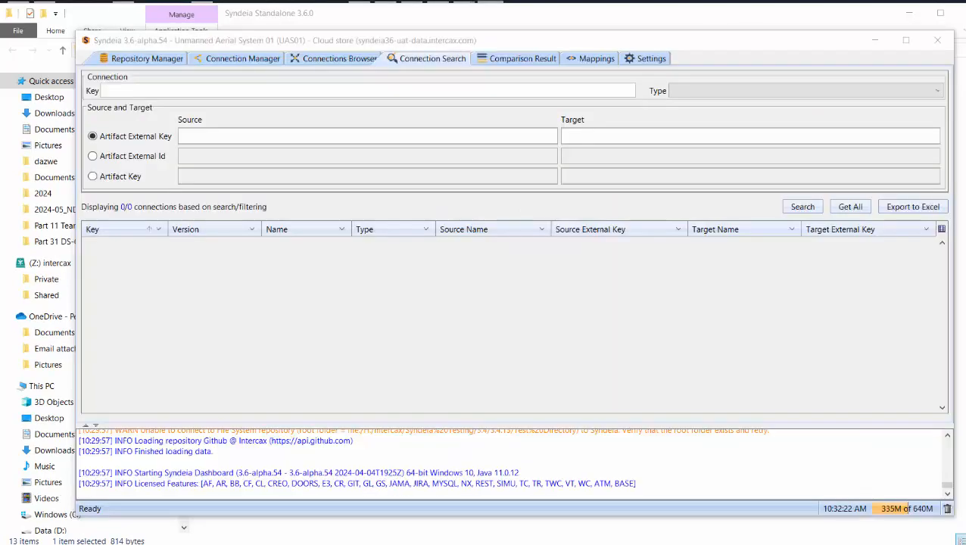
Retrieve all connections of the Unmanned Aerial System 01 project in Connection Search
left_click(851, 208)
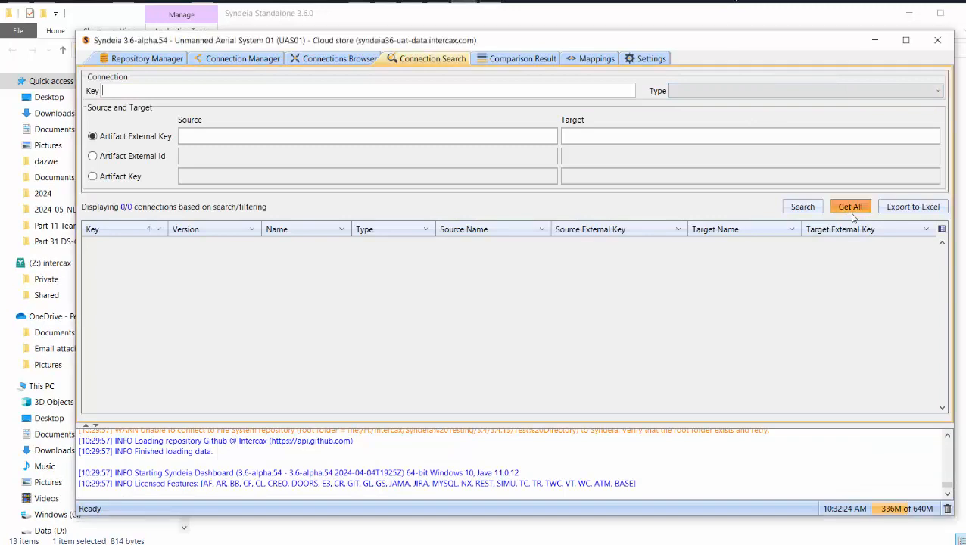